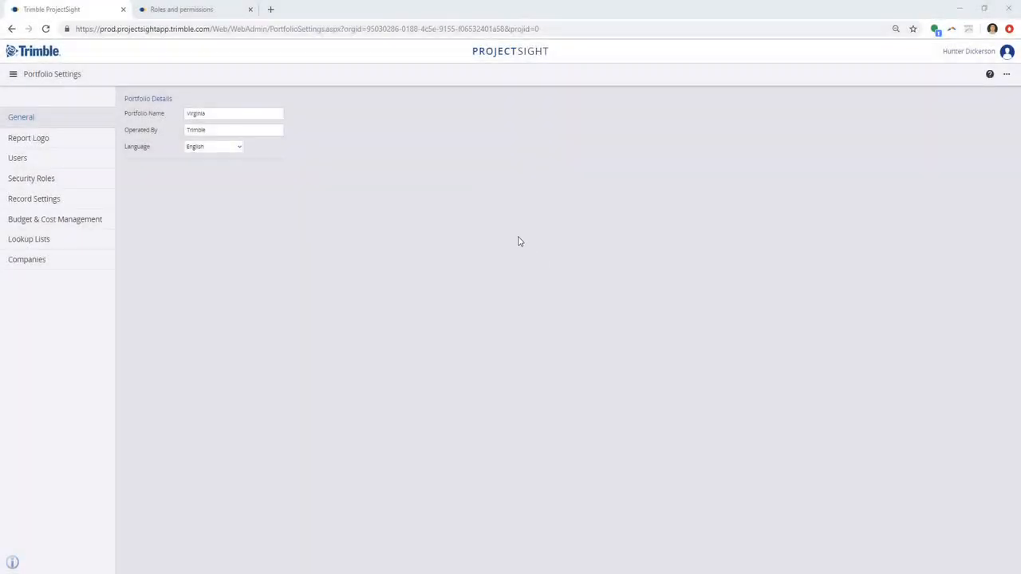
Step: Open the portfolio's security roles and check the actions available for the Collaborator role
click(28, 187)
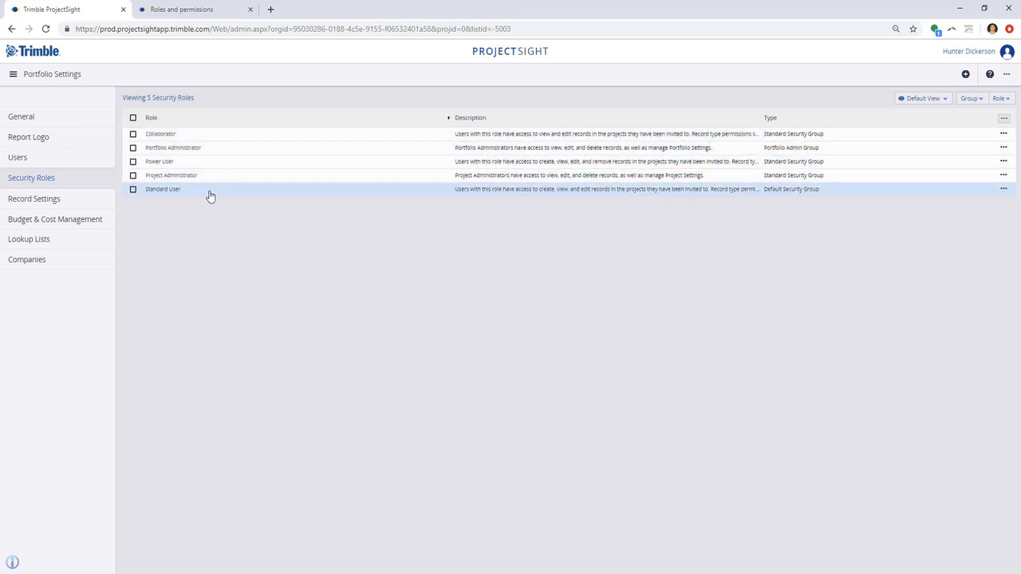
click(1004, 149)
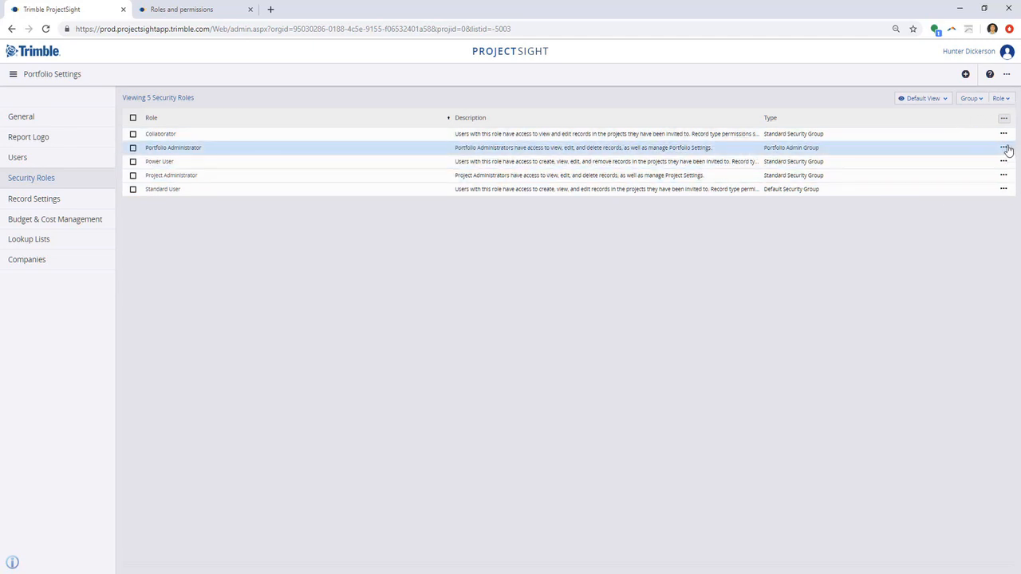
click(1004, 135)
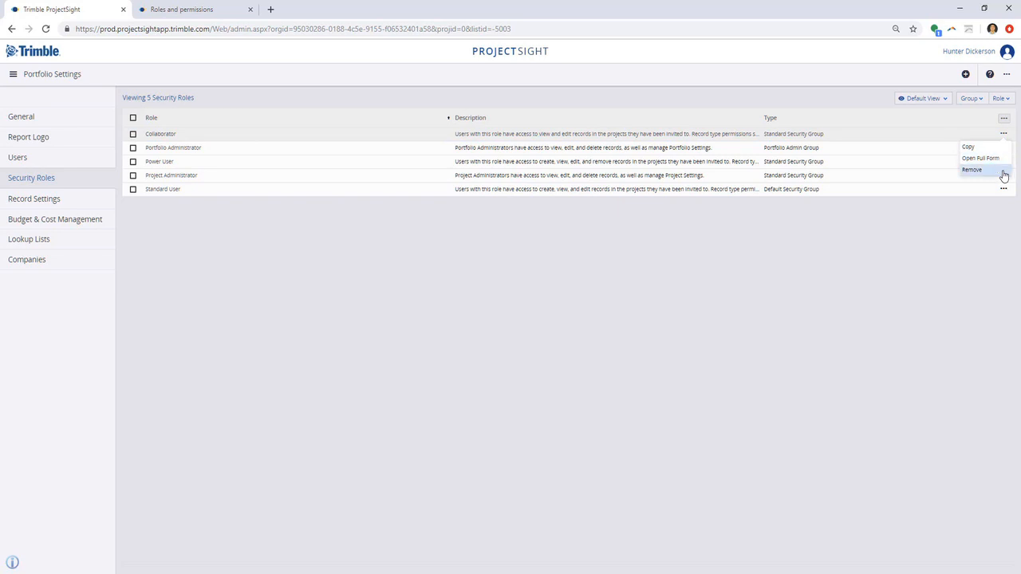
click(990, 211)
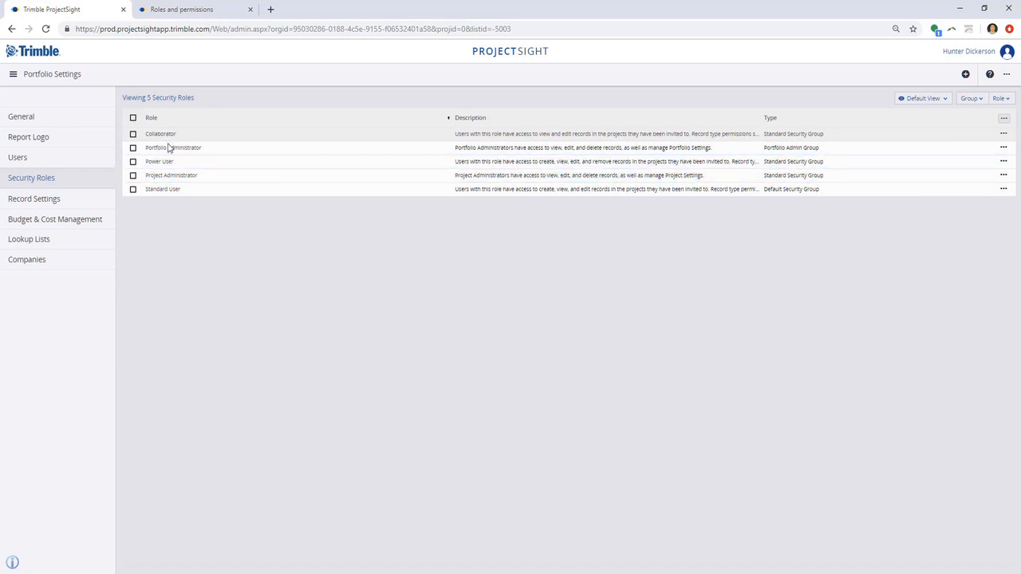
Step: Check the actions available for the Standard User security role and create a copy of that role
click(172, 194)
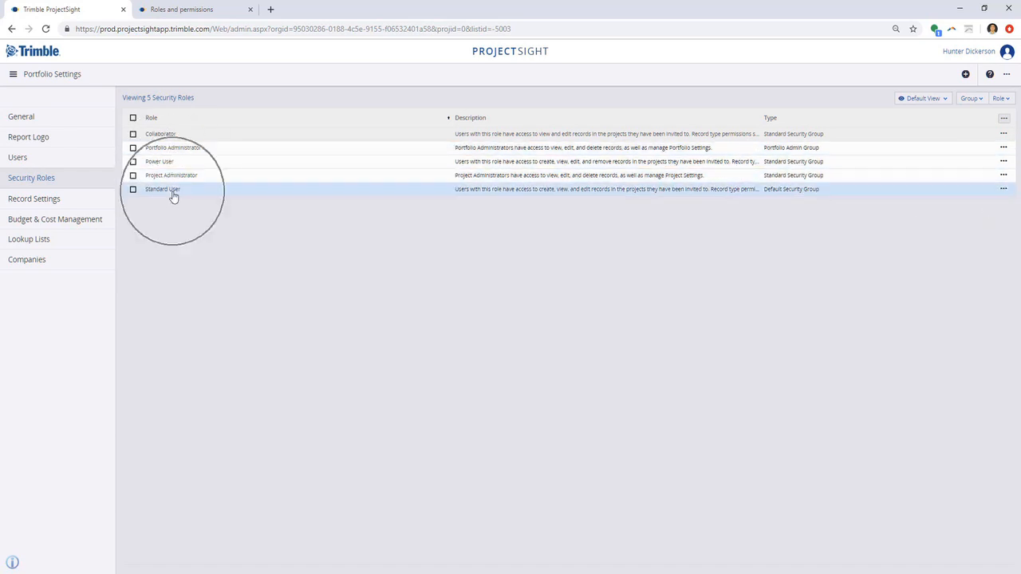
click(1004, 191)
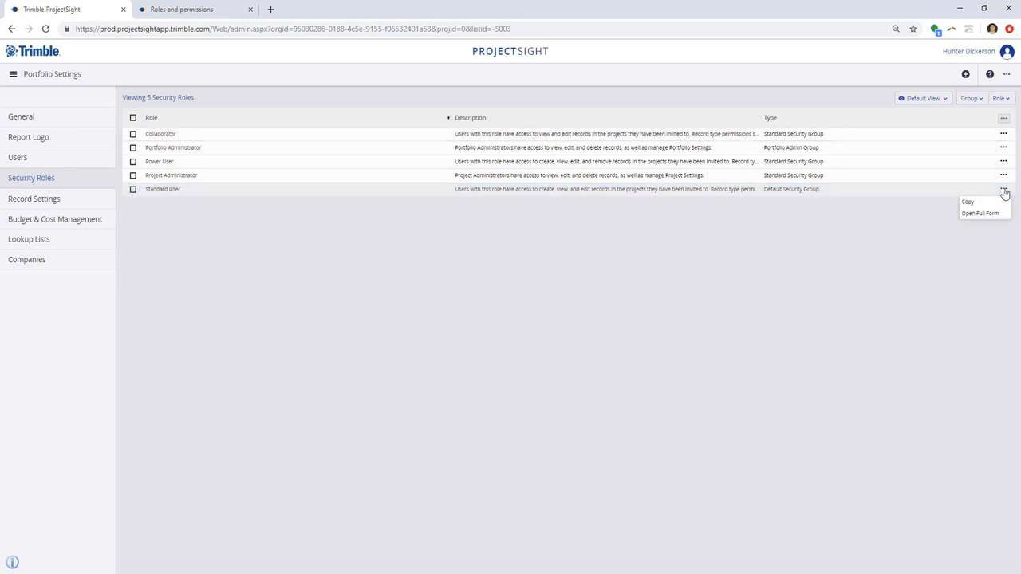
click(909, 230)
click(1003, 190)
click(1004, 210)
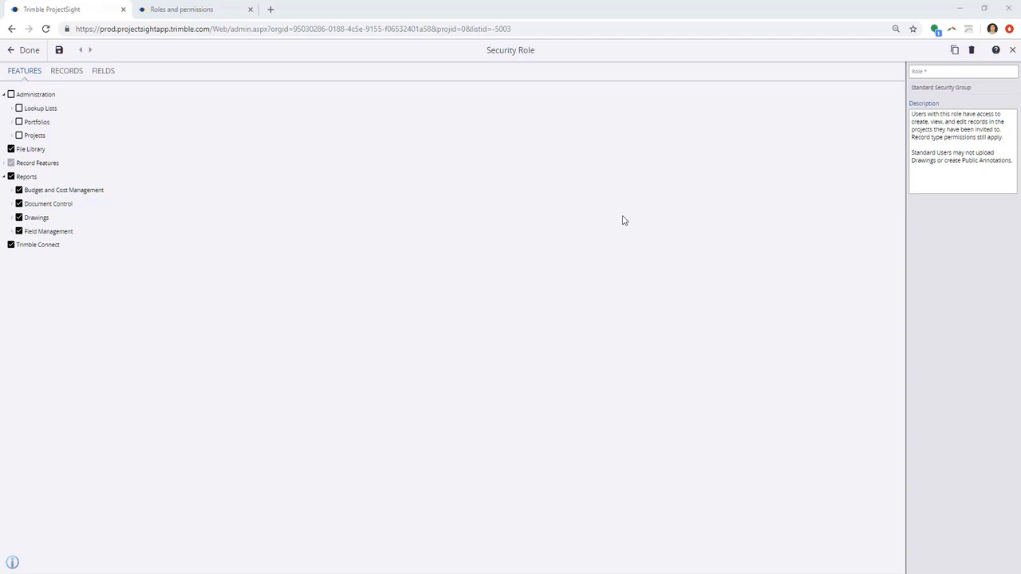
click(955, 52)
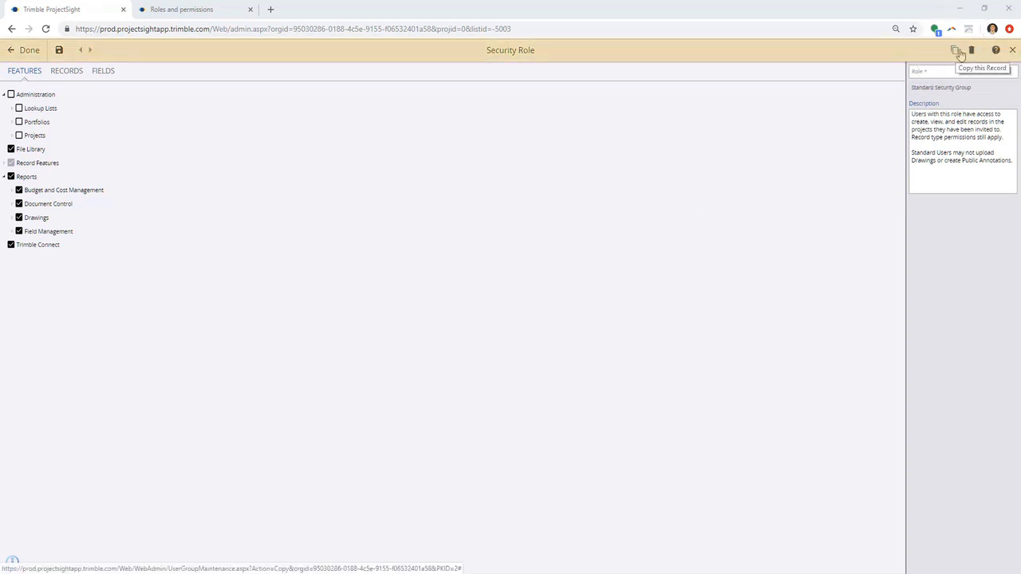
click(971, 51)
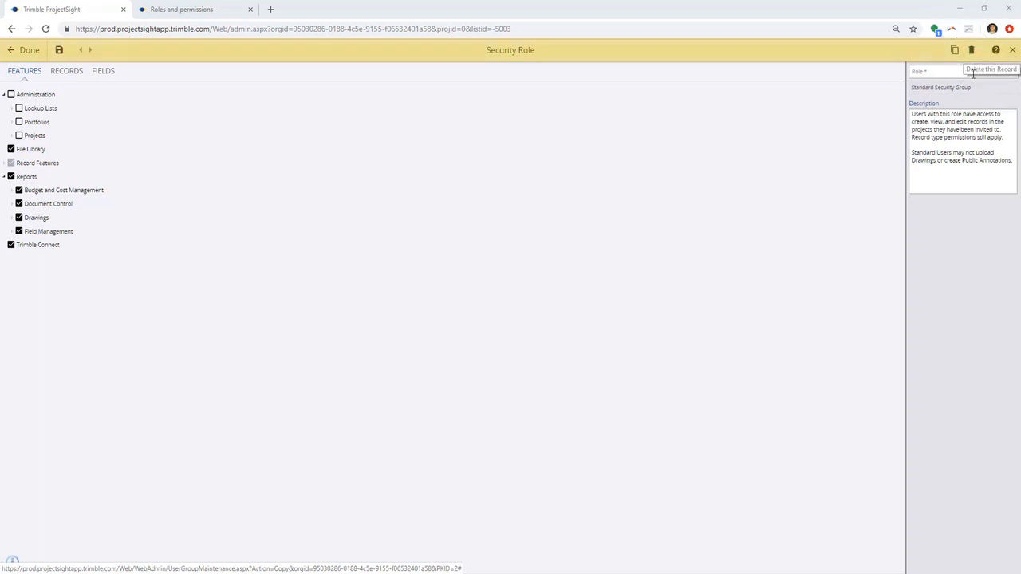
click(973, 73)
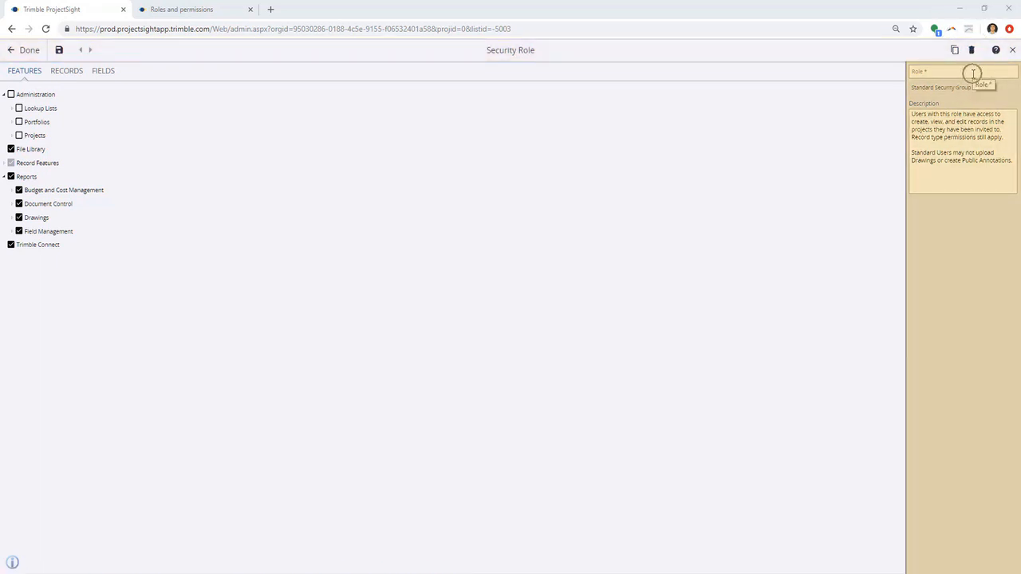
click(961, 151)
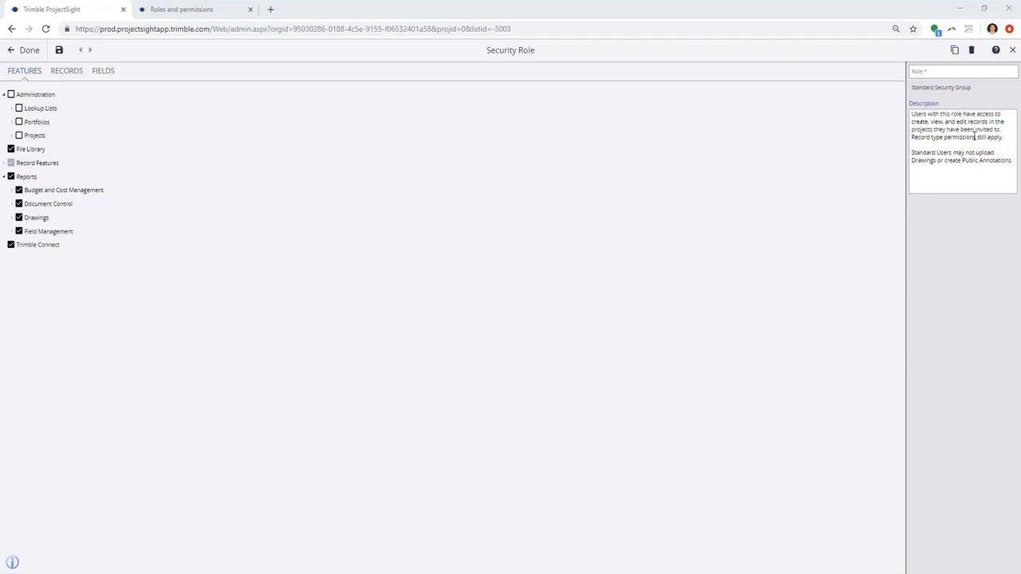
drag(974, 136, 930, 121)
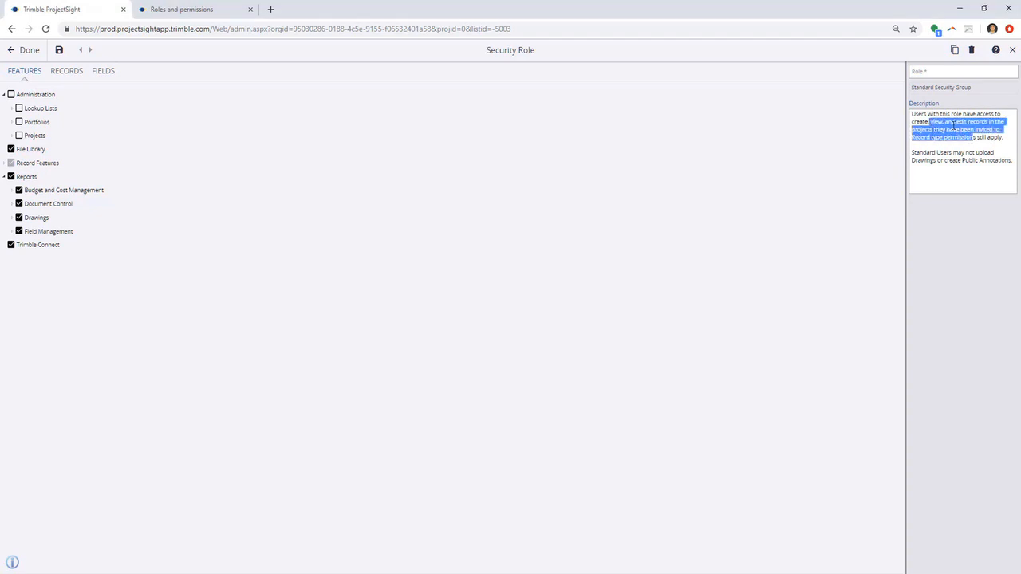
Step: Name the copied security role "Standard User 2"
click(941, 71)
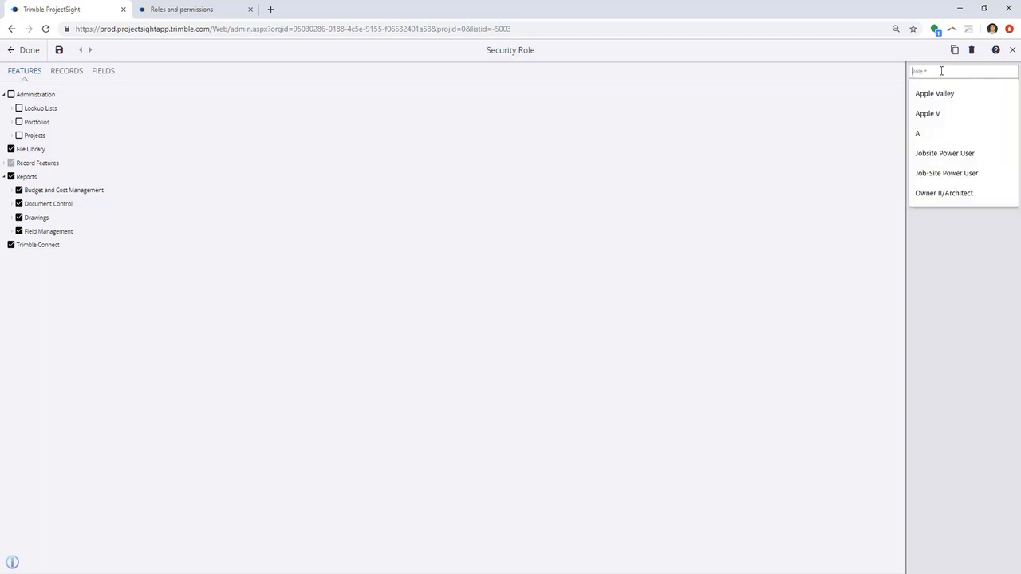
text(Standa)
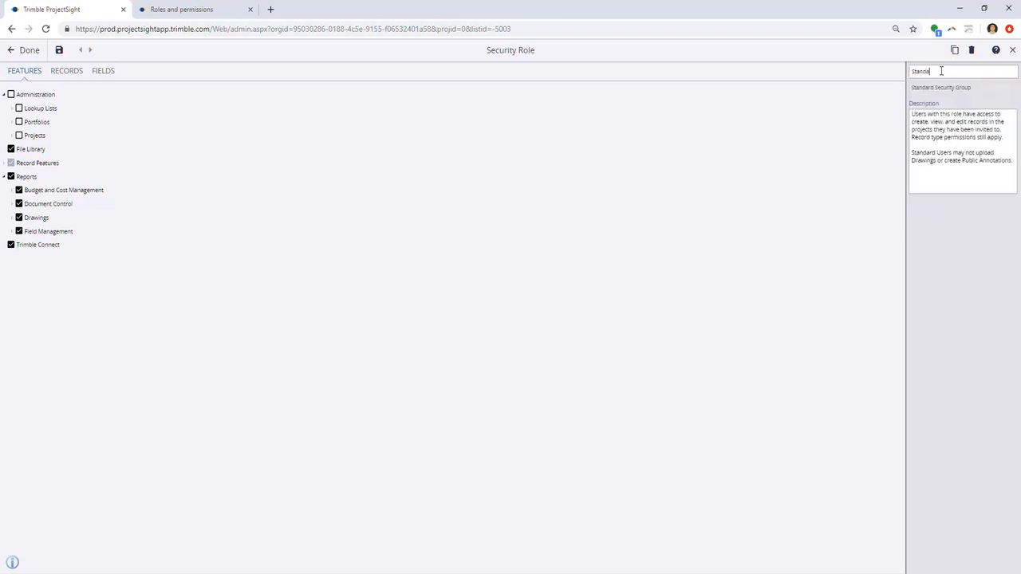
text(rd User 2)
click(773, 199)
Step: Review the new role's feature permissions, including the Record Features group
click(36, 74)
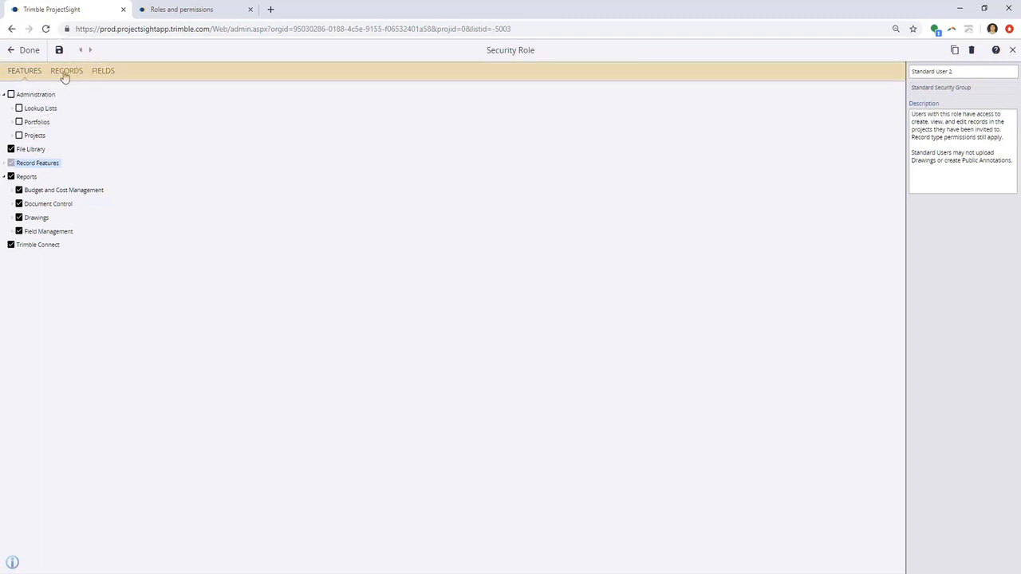
click(105, 73)
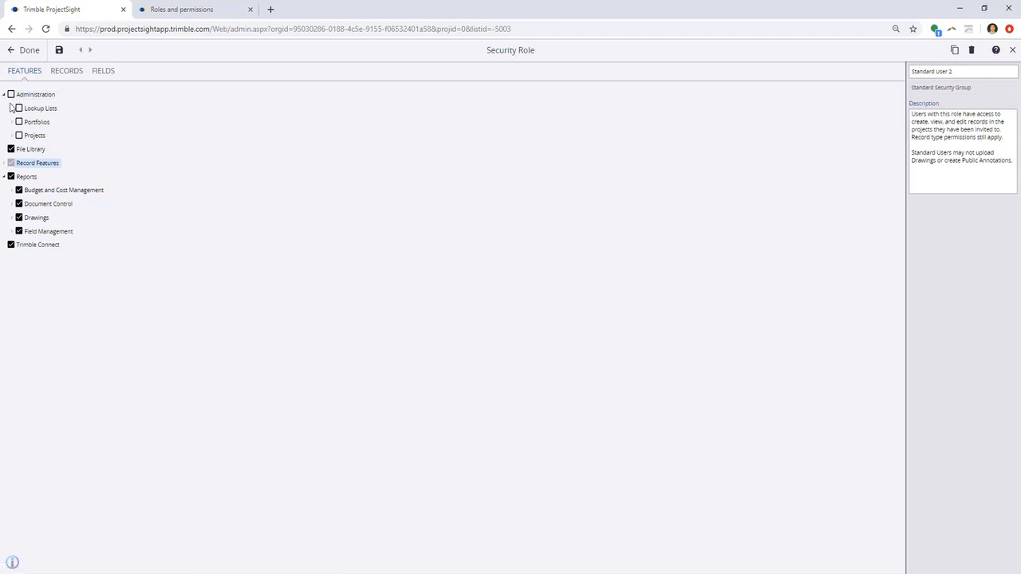
click(4, 163)
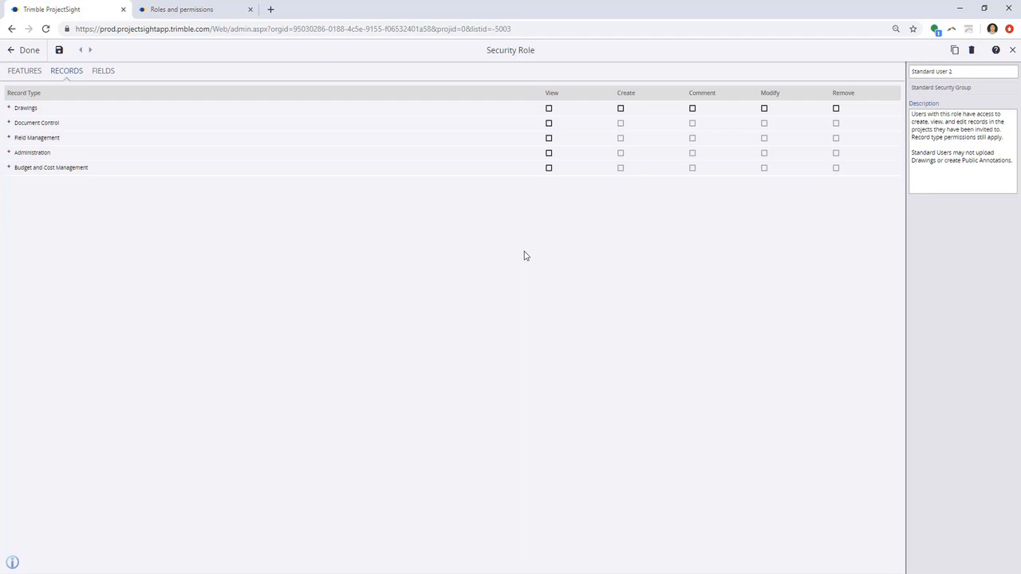
Step: Expand Document Control in the role's record permissions and examine the Create and Remove permissions for Action Item
click(8, 123)
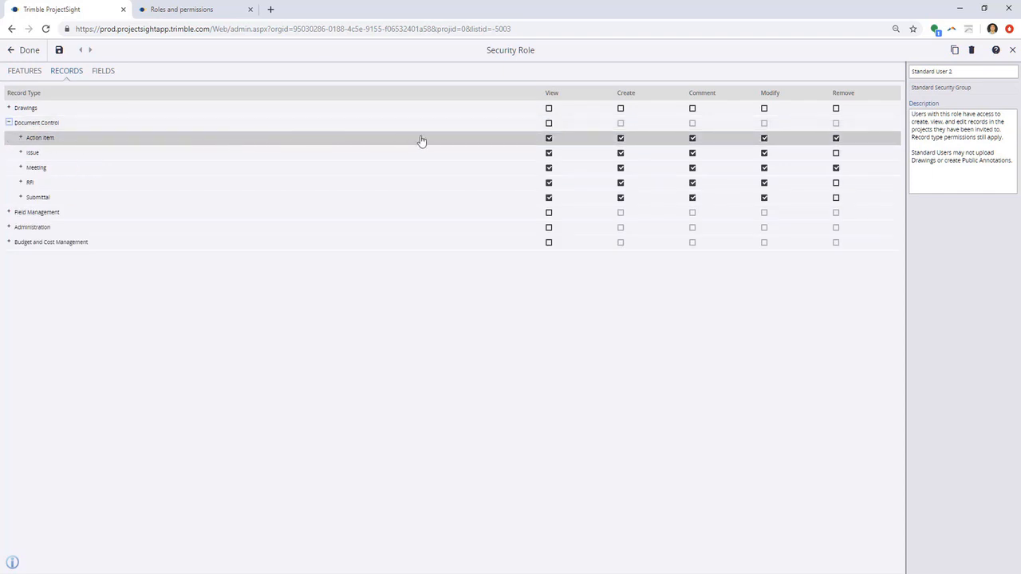
click(620, 138)
click(836, 138)
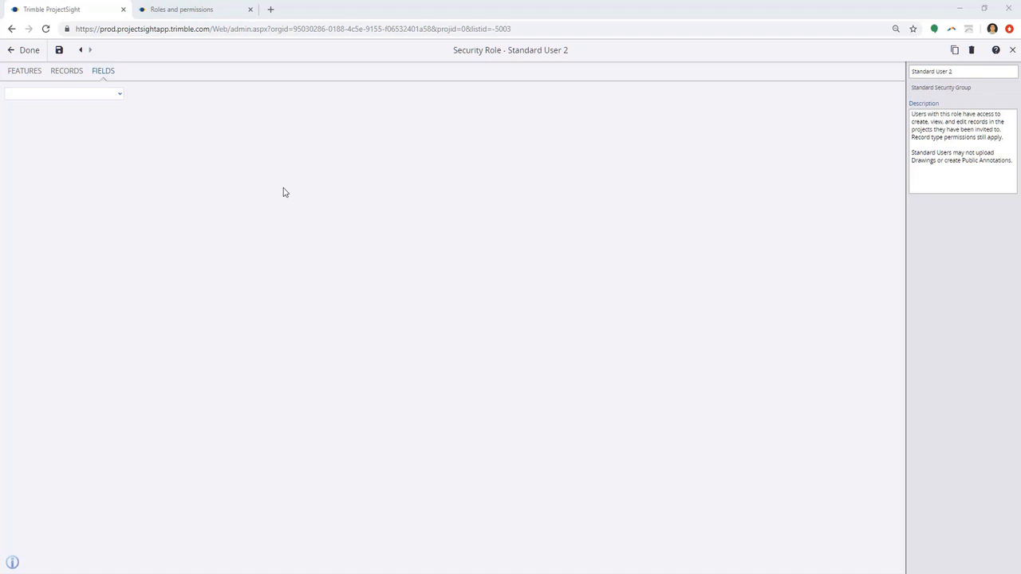
Step: Show the role's field permissions for the Potential Change Order record type and expand its Fields group
click(121, 97)
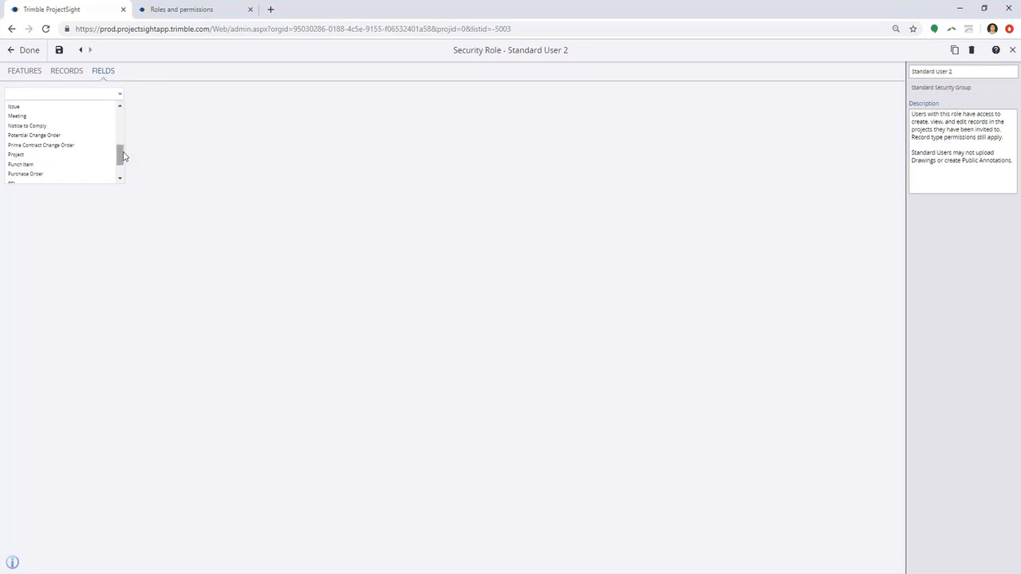
click(66, 137)
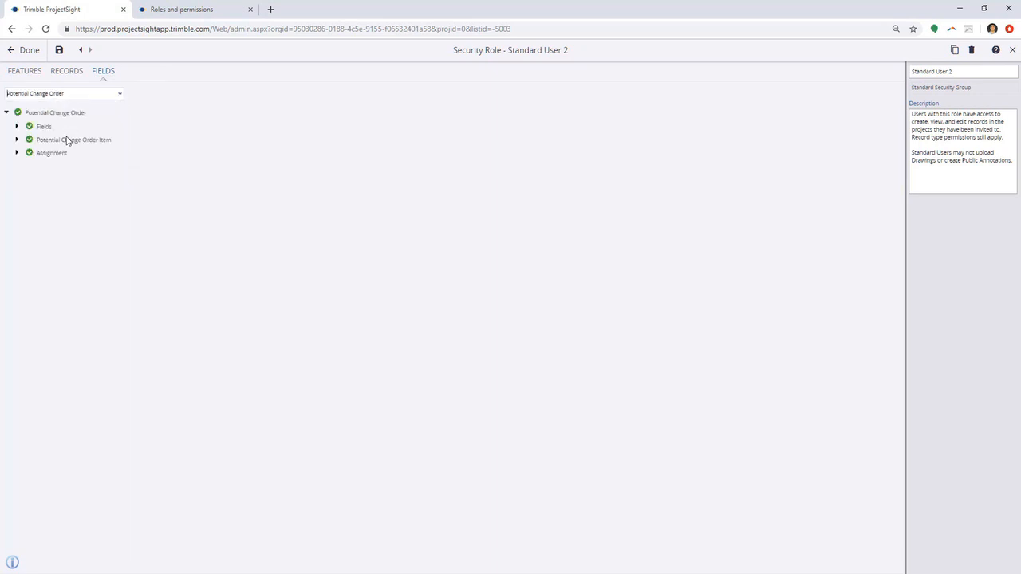
click(17, 127)
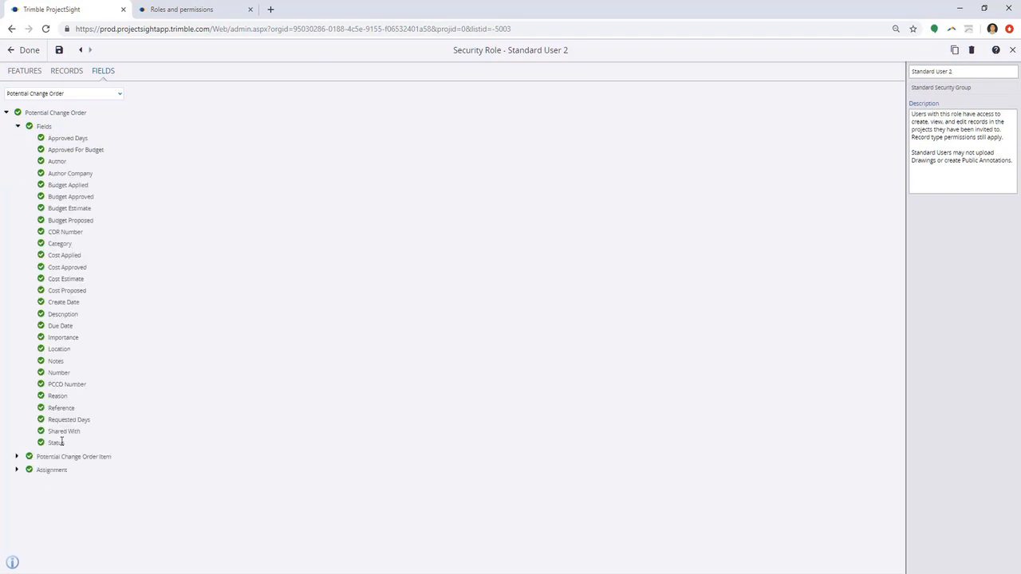
Step: Make the Status field of Potential Change Order view-only, cycling through its access levels
key(ctrl)
click(41, 444)
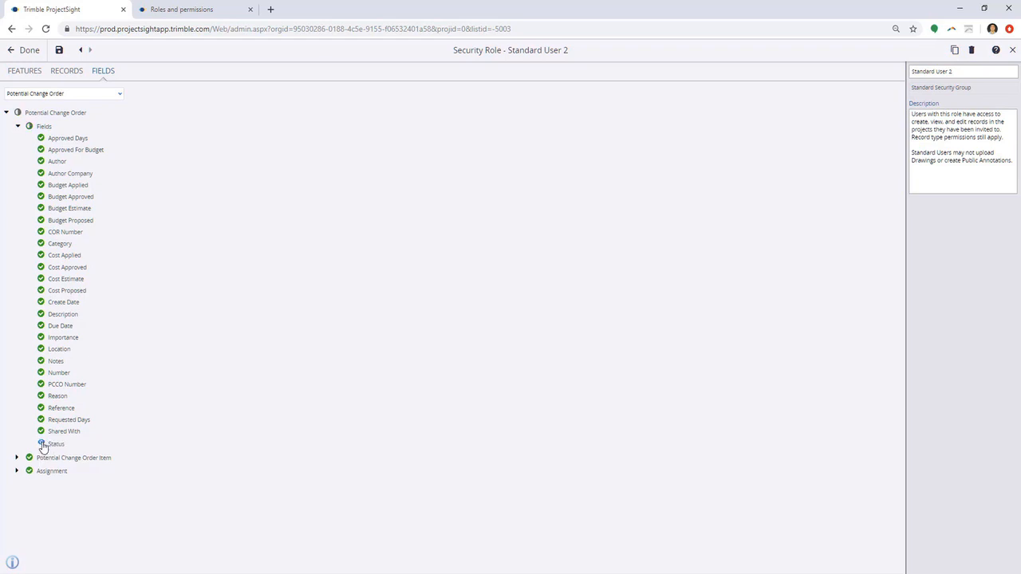
click(42, 445)
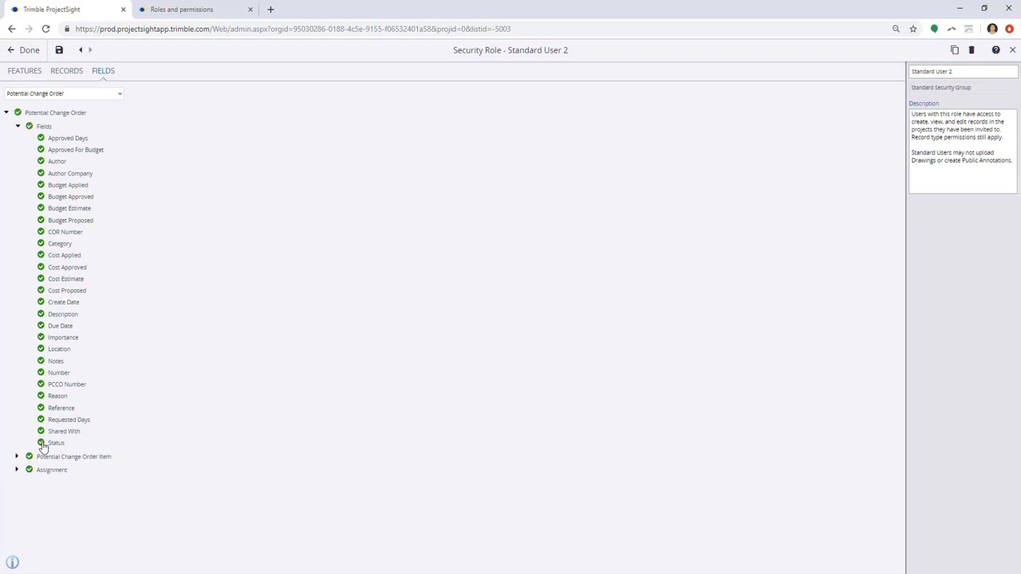
click(42, 445)
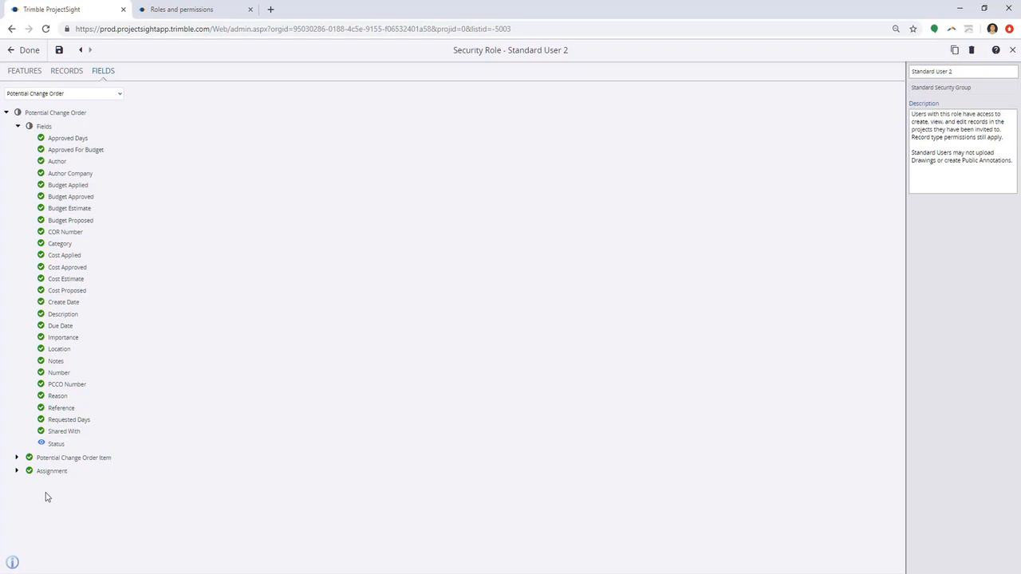
Step: Cycle the access level of the whole Fields group back to full access and set only Status to view-only
click(30, 126)
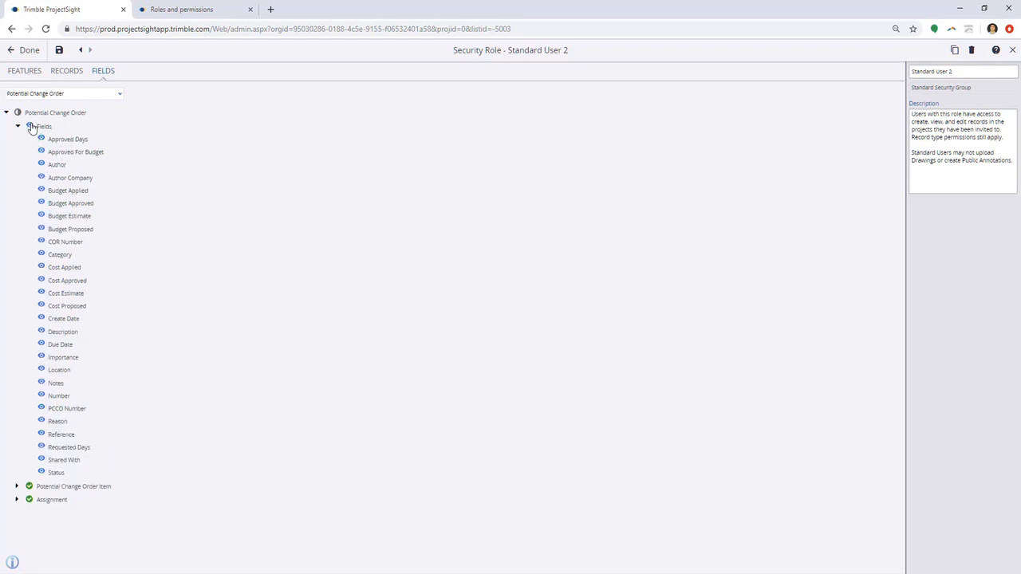
click(31, 126)
click(31, 126)
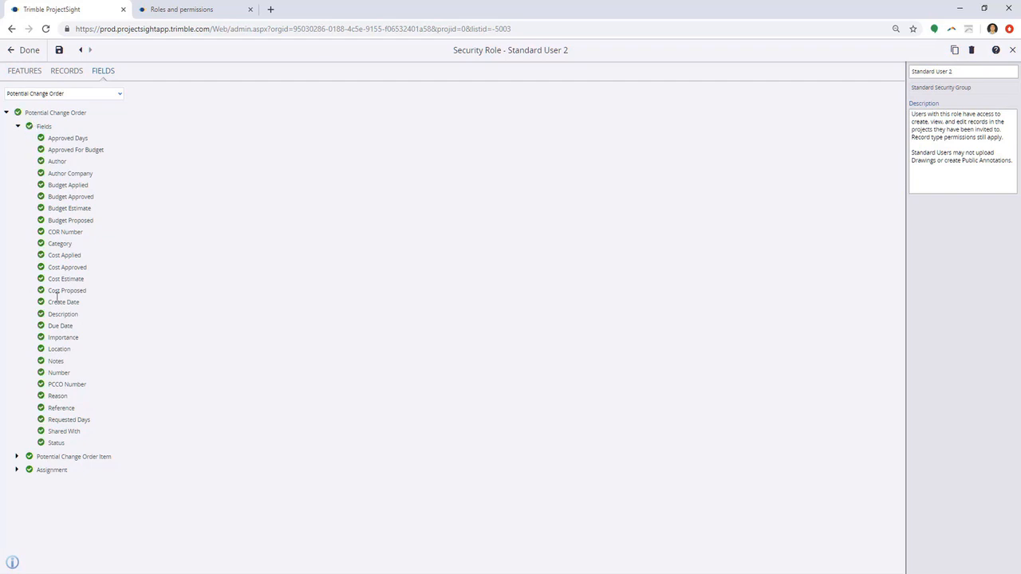
click(40, 443)
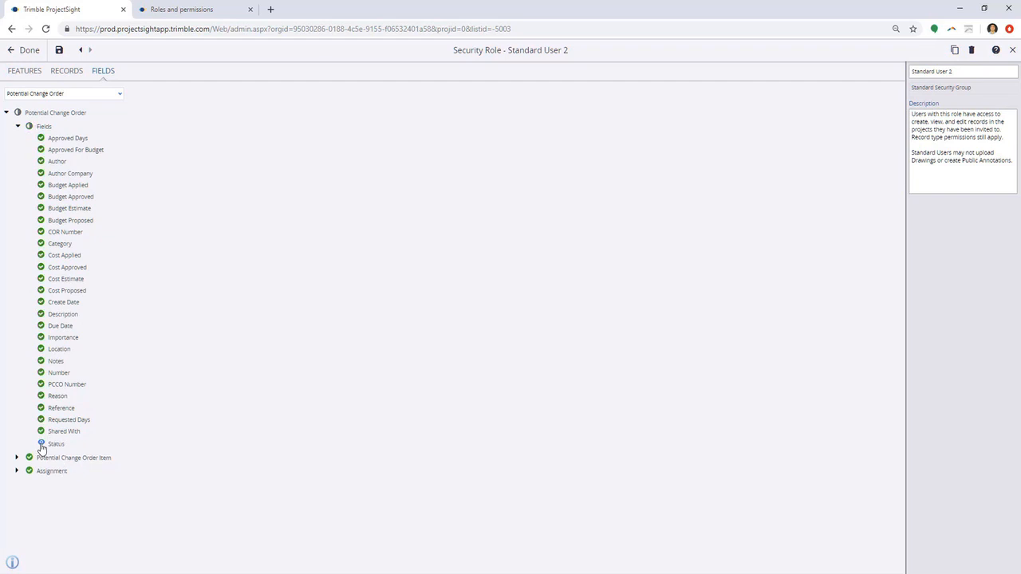